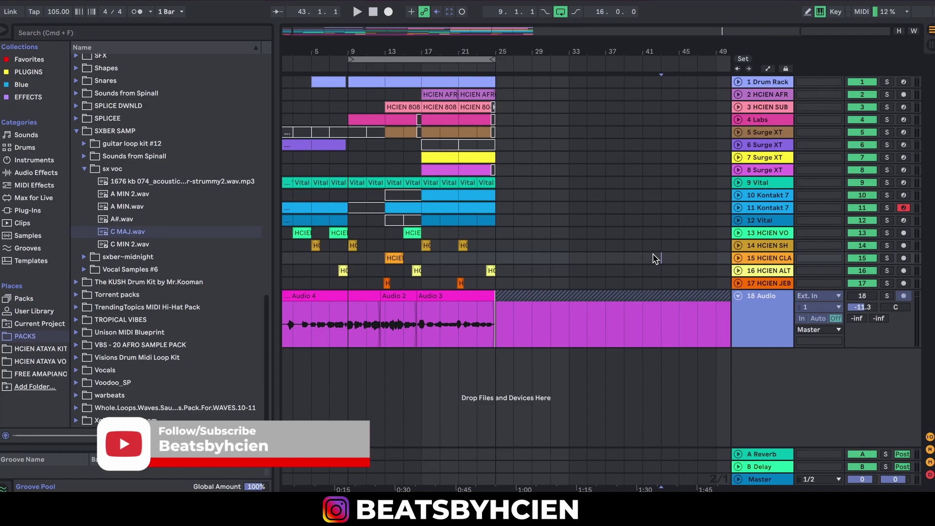
Step: Start the loop at bar 17 and solo tracks 1 to 3
{"action": "key", "text": "ctrl+l"}
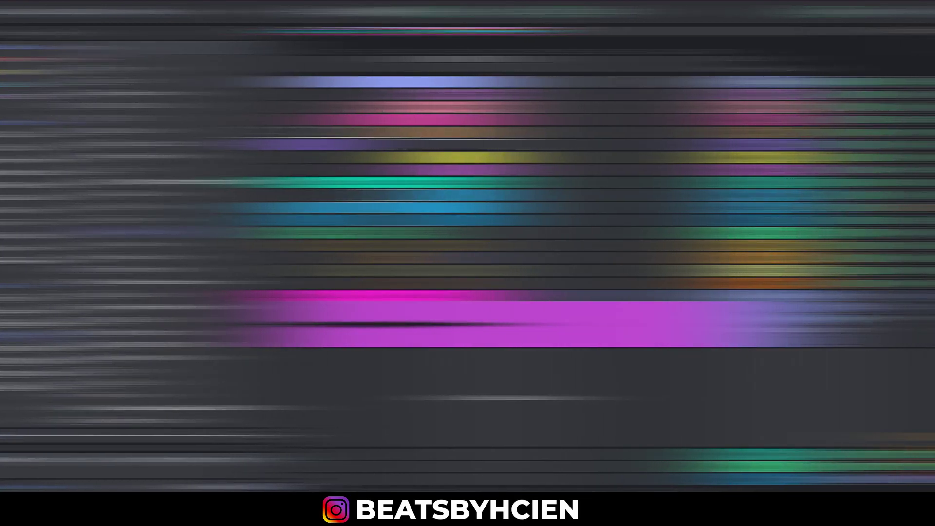
{"action": "left_click", "coordinate": [762, 106], "text": "shift"}
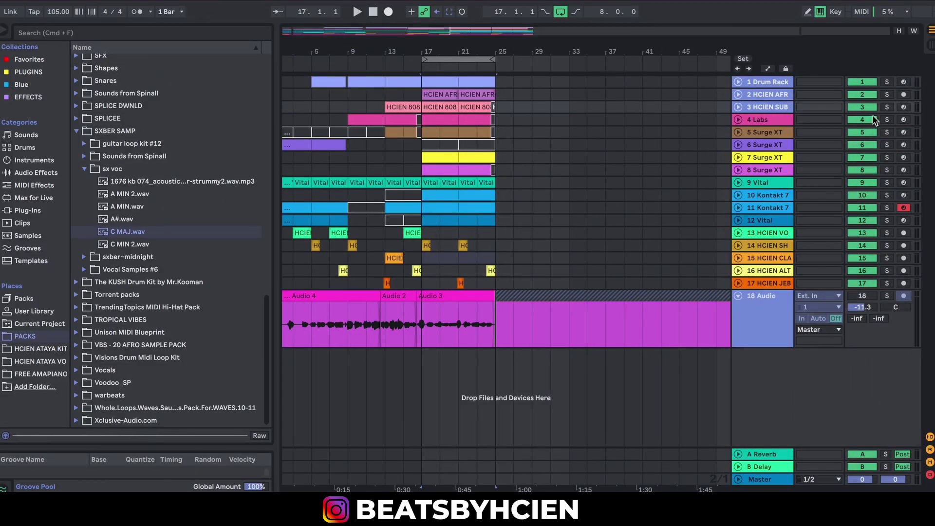
{"action": "left_click", "coordinate": [886, 106]}
Step: End the loop at bar 21, select track 6, and play the loop zoomed in
{"action": "left_click_drag", "start_coordinate": [489, 58], "coordinate": [458, 58]}
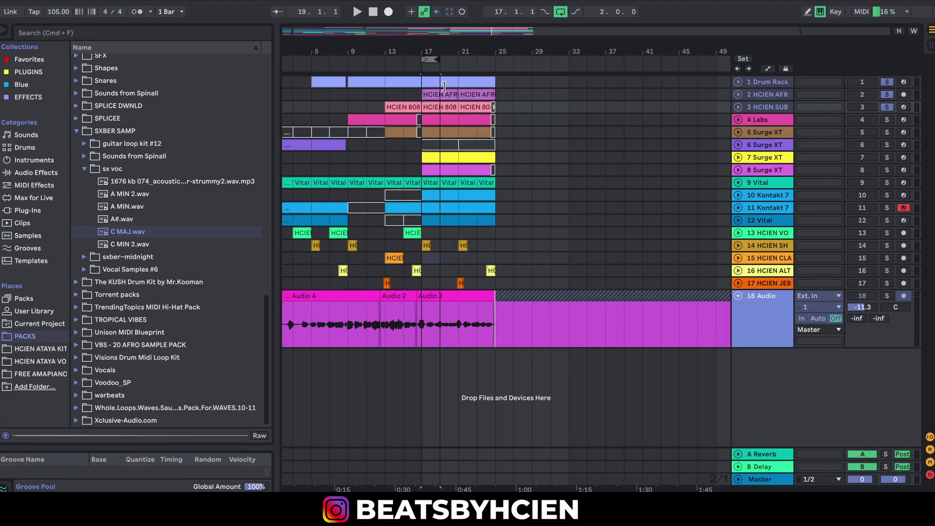
{"action": "left_click", "coordinate": [461, 87]}
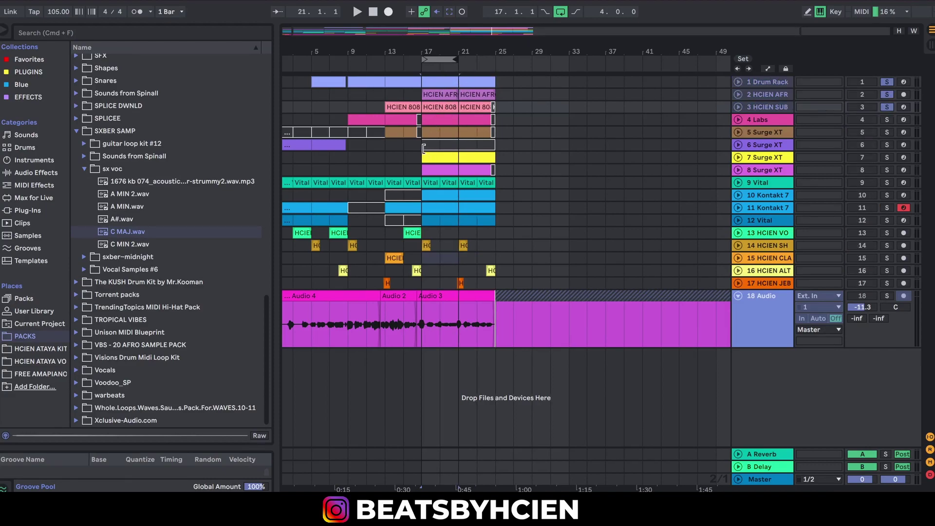
{"action": "left_click", "coordinate": [423, 148]}
{"action": "key", "text": "space"}
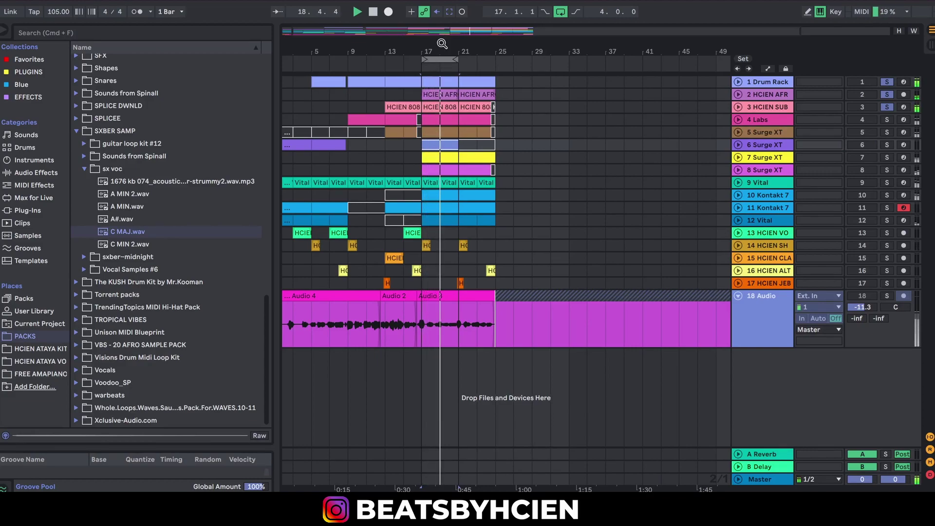
{"action": "left_click_drag", "start_coordinate": [439, 50], "coordinate": [440, 78]}
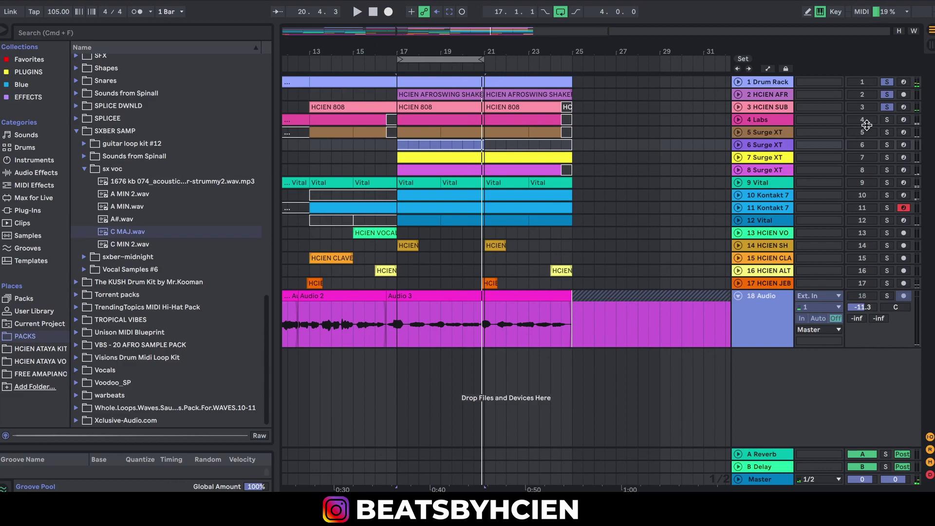
Step: Solo the Labs track 4, audition its Spitfire LABS Soft Piano, then close the plugin
{"action": "left_click", "coordinate": [887, 122]}
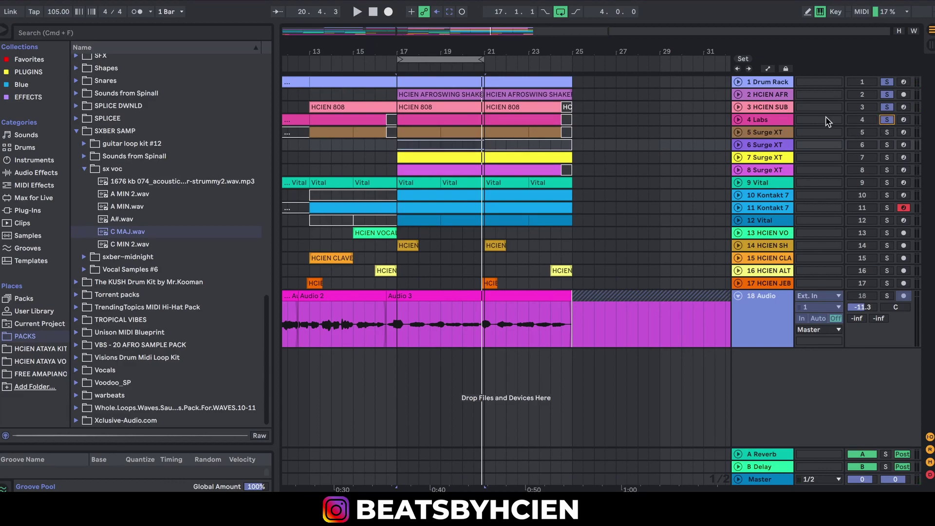
{"action": "key", "text": "shift+Tab"}
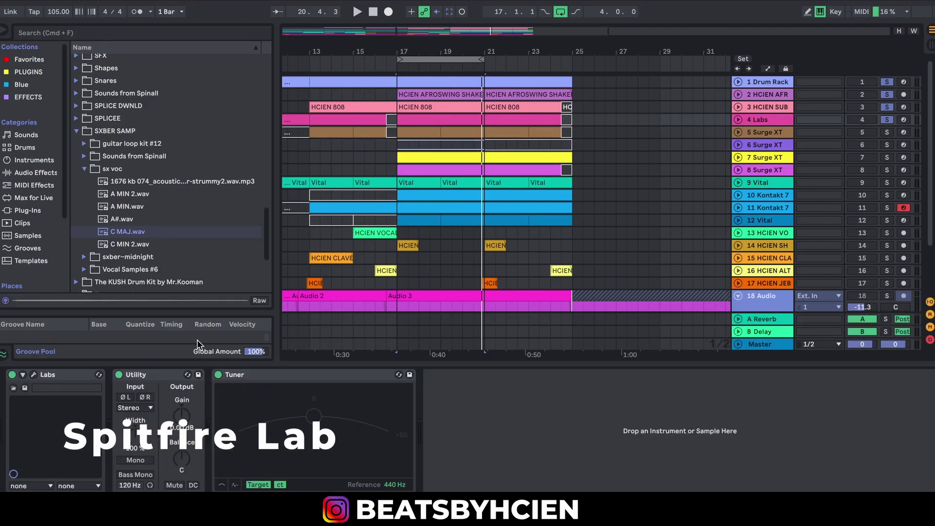
{"action": "left_click", "coordinate": [36, 375]}
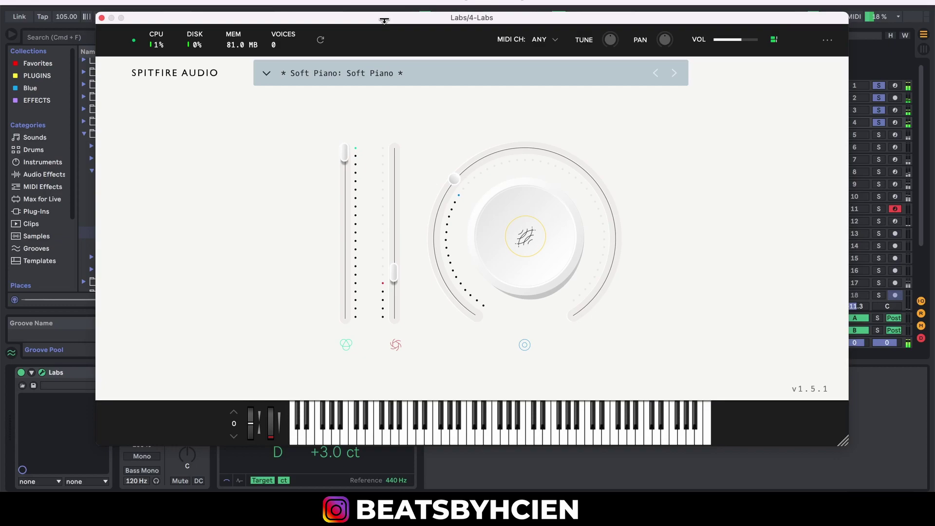
{"action": "left_click", "coordinate": [102, 18]}
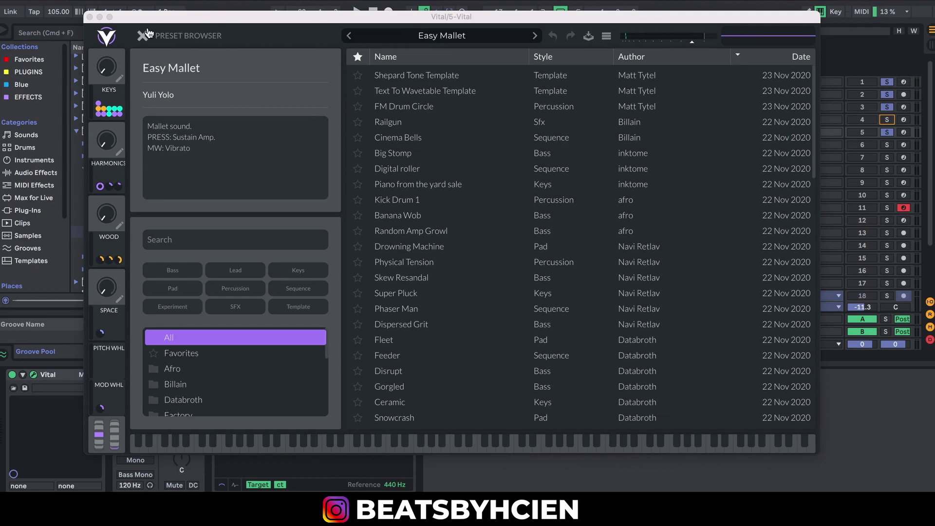
Step: Close Vital, expand track 12, and play its Vital Crescendo Bells patch from bar 17
{"action": "left_click", "coordinate": [90, 18]}
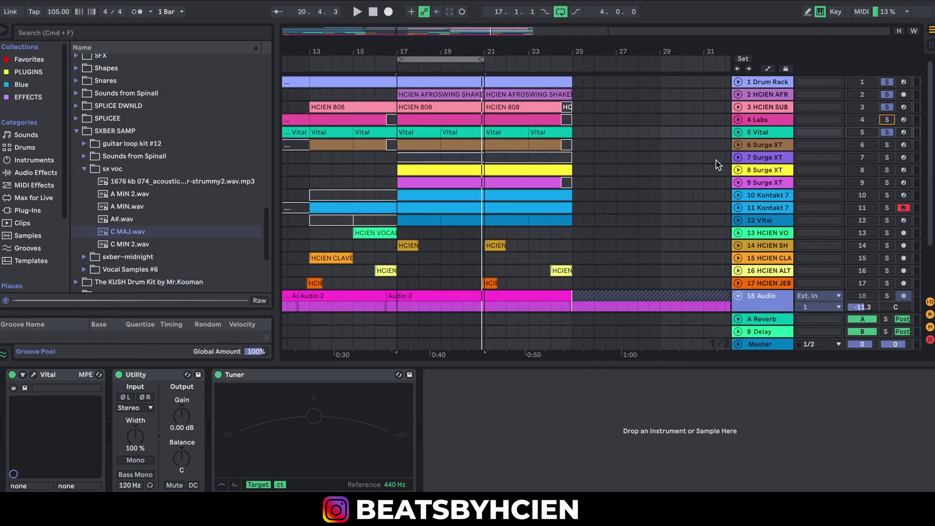
{"action": "left_click", "coordinate": [738, 220]}
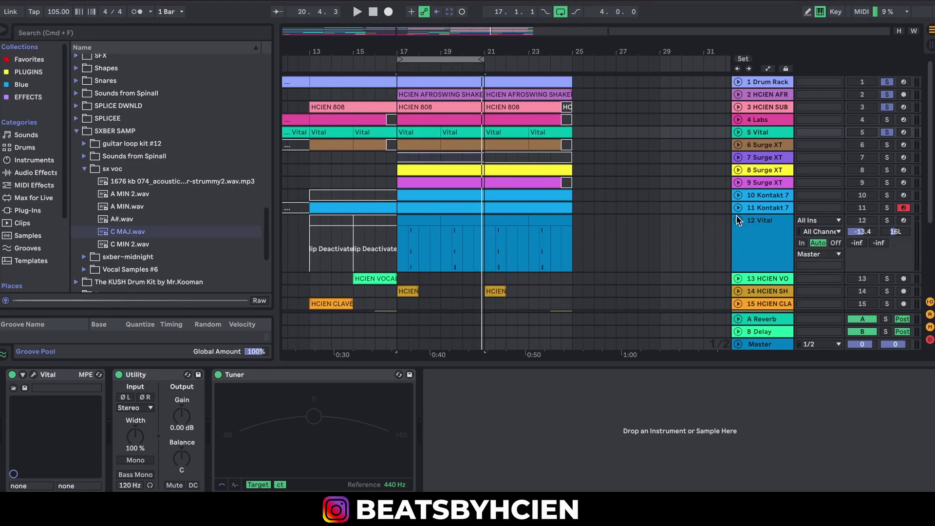
{"action": "left_click_drag", "start_coordinate": [395, 249], "coordinate": [725, 207]}
{"action": "left_click", "coordinate": [560, 253]}
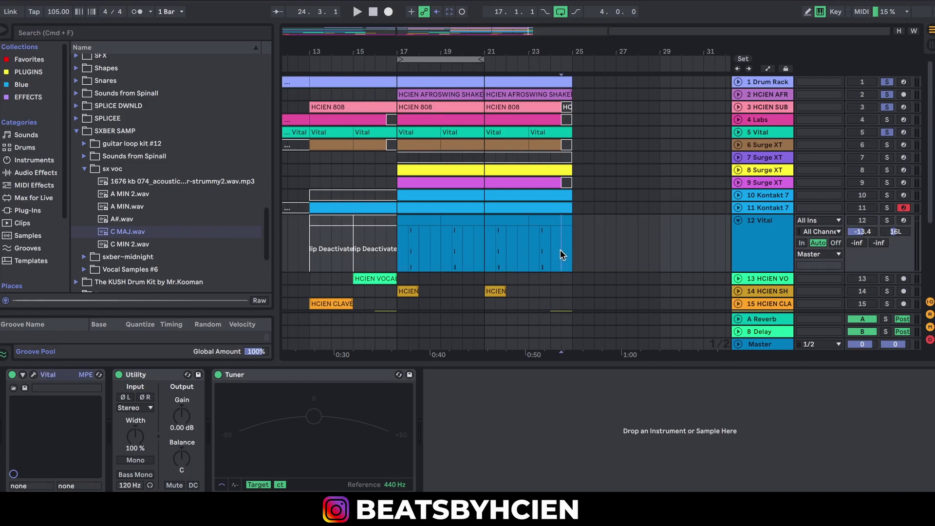
{"action": "left_click", "coordinate": [396, 252]}
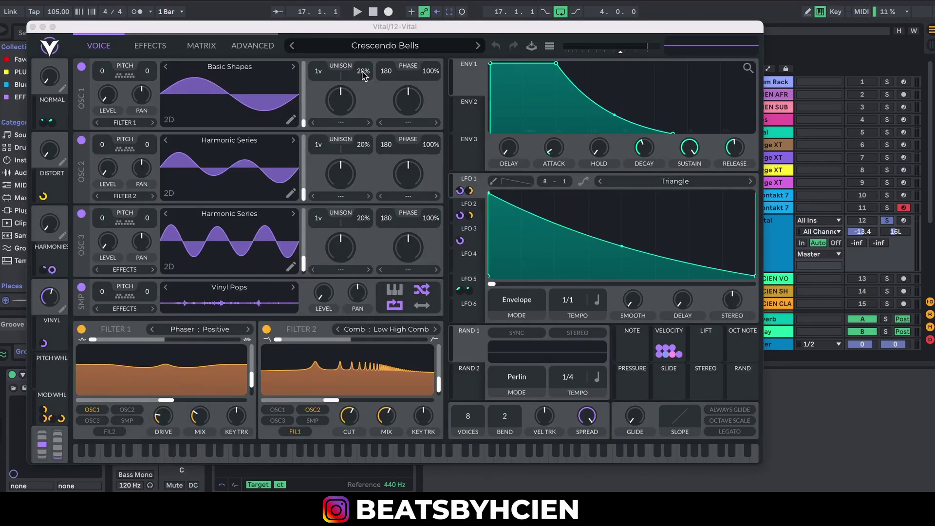
{"action": "key", "text": "space"}
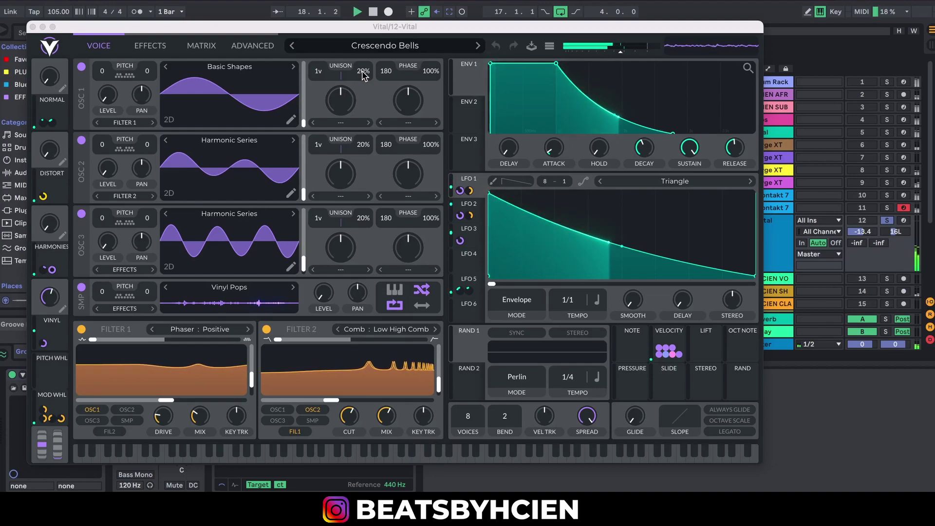
{"action": "key", "text": "space"}
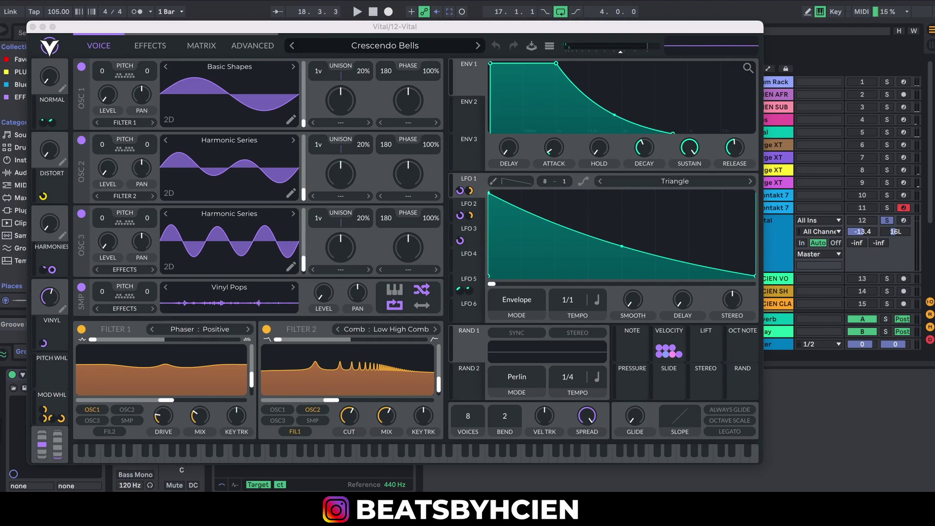
Step: Audition track 6's Surge XT Bell 1 pluck patch, then close the synth window
{"action": "left_click", "coordinate": [34, 375]}
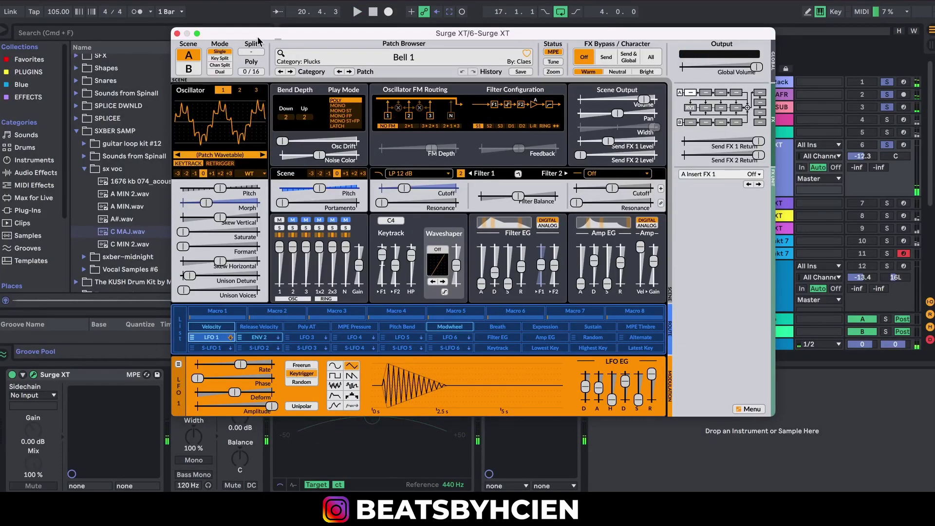
{"action": "left_click", "coordinate": [177, 34]}
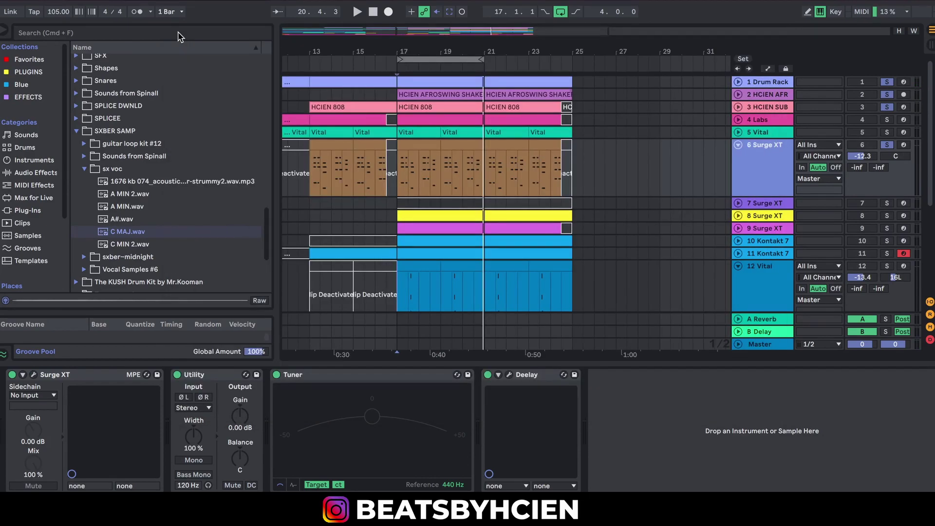
Step: Use Deelay on track 6 with -init- in Rev Forw at 1/8, comparing it bypassed and on
{"action": "left_click", "coordinate": [510, 375]}
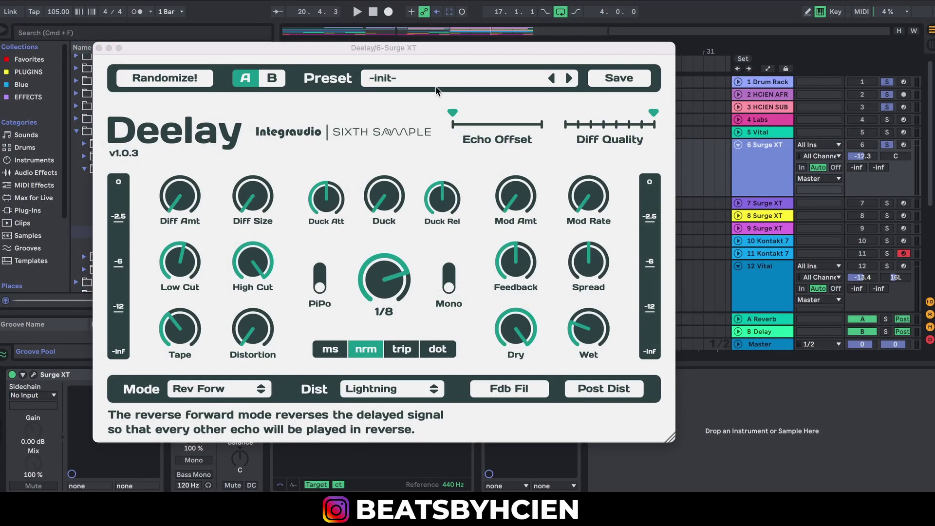
{"action": "left_click", "coordinate": [437, 81]}
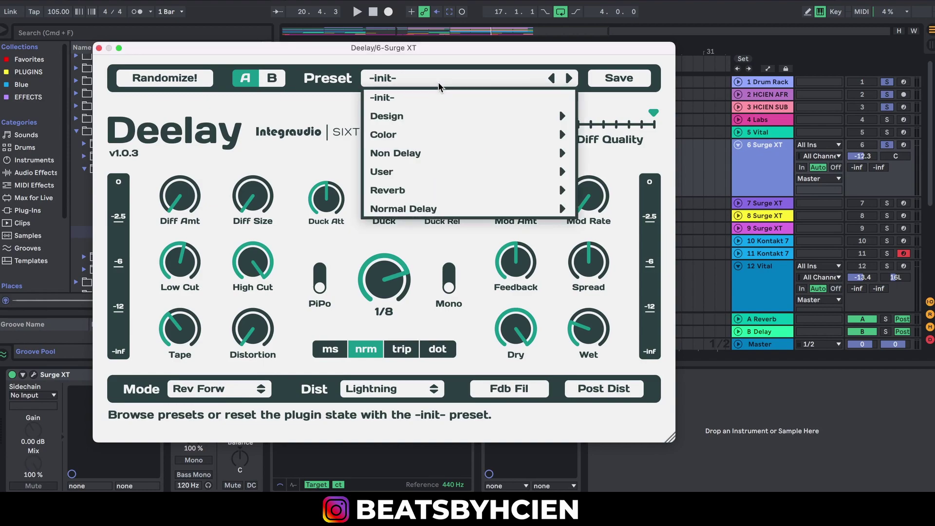
{"action": "left_click", "coordinate": [481, 285]}
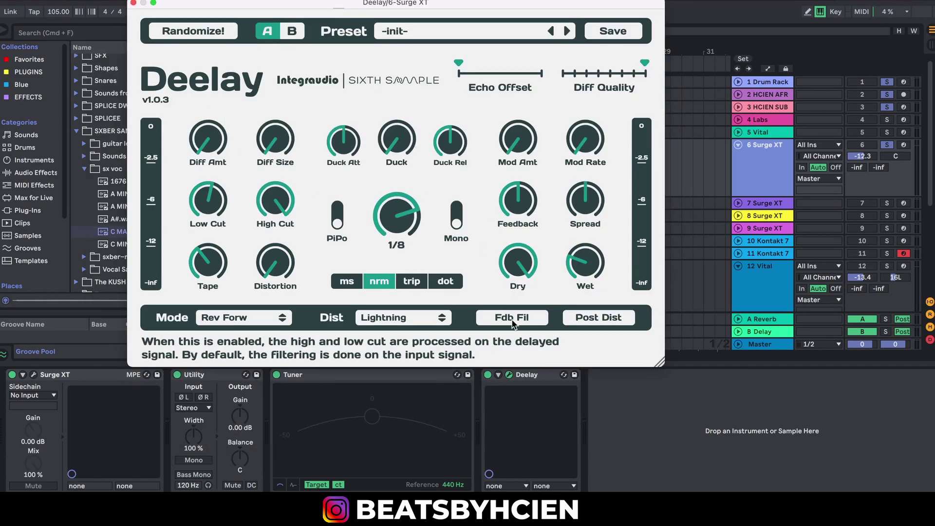
{"action": "left_click", "coordinate": [488, 375]}
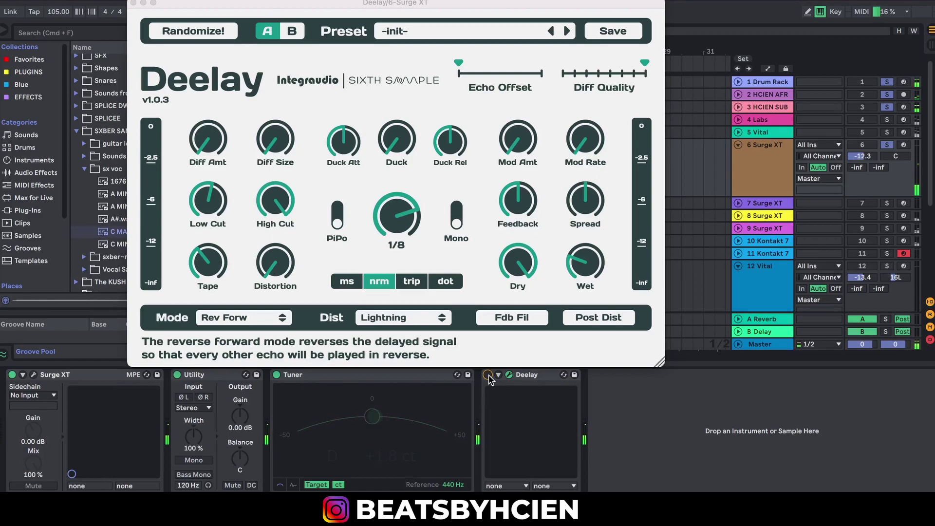
{"action": "left_click", "coordinate": [487, 375]}
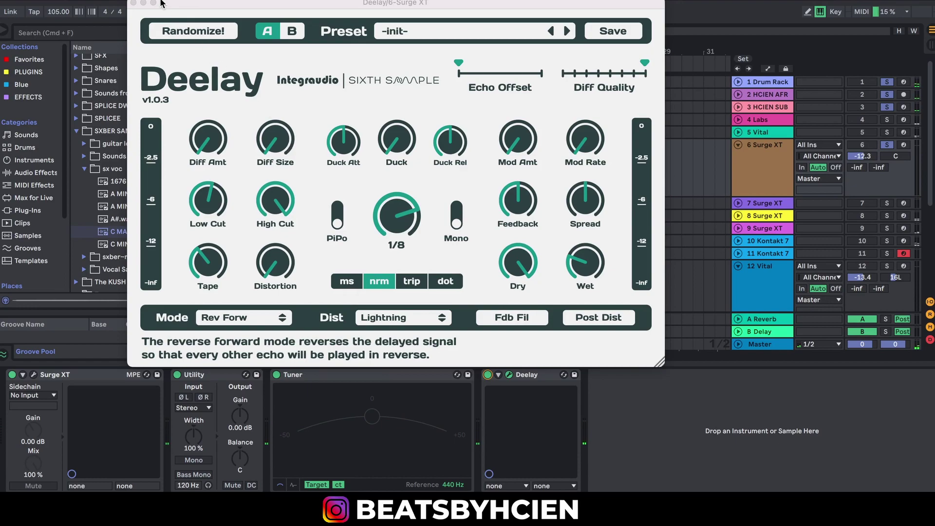
Step: Close Deelay, open track 10's Kontakt 7 Mute&Slap FREE guitar, and move its window left
{"action": "left_click", "coordinate": [133, 3]}
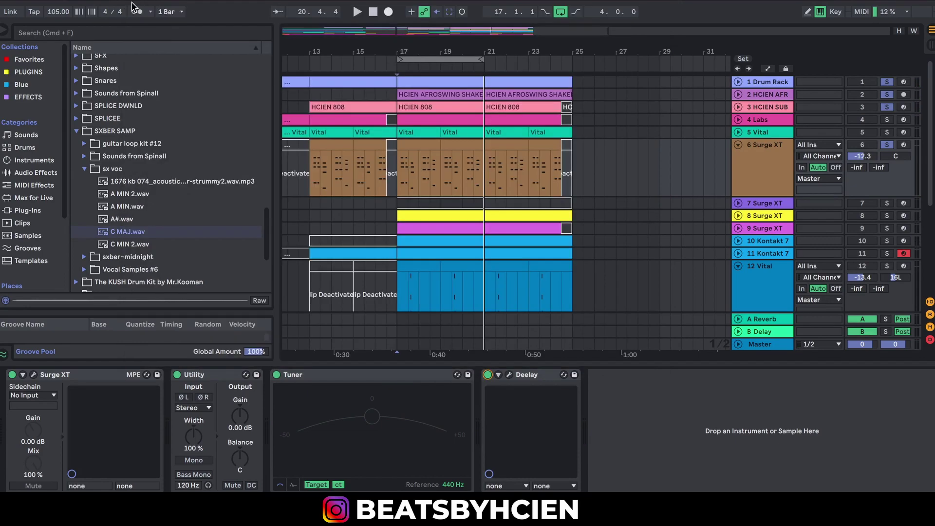
{"action": "left_click", "coordinate": [762, 241]}
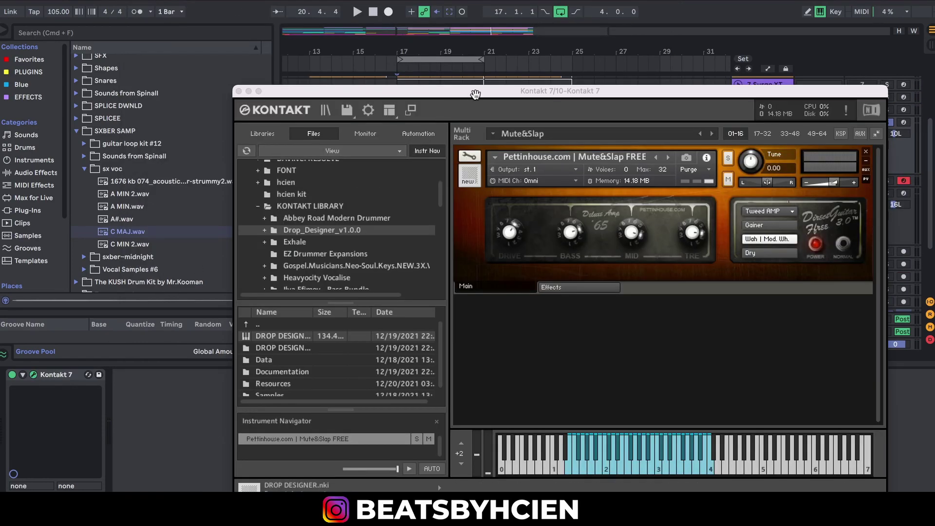
{"action": "left_click_drag", "start_coordinate": [476, 92], "coordinate": [446, 94]}
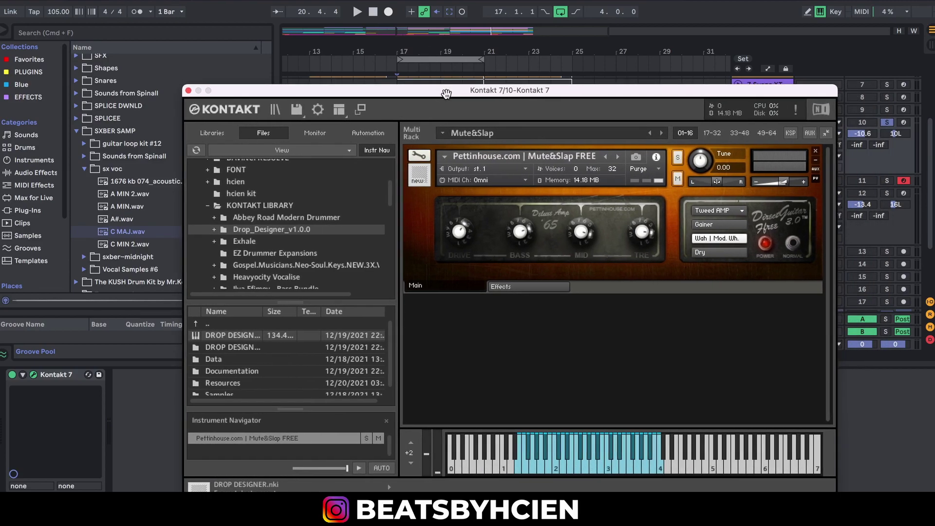
{"action": "left_click_drag", "start_coordinate": [432, 48], "coordinate": [433, 48]}
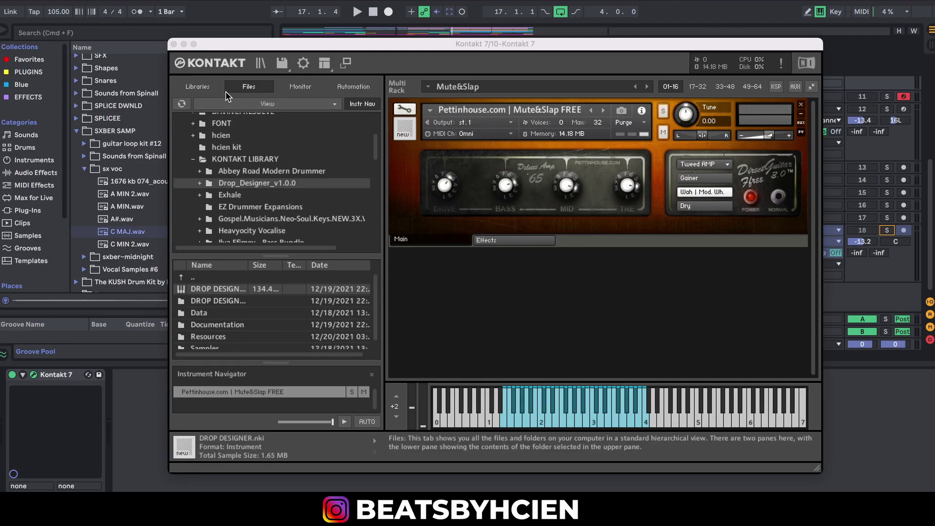
Step: Close the Mute&Slap window, switch Drop Designer to GENTLE PSYCHE, and stop playback
{"action": "left_click", "coordinate": [174, 44]}
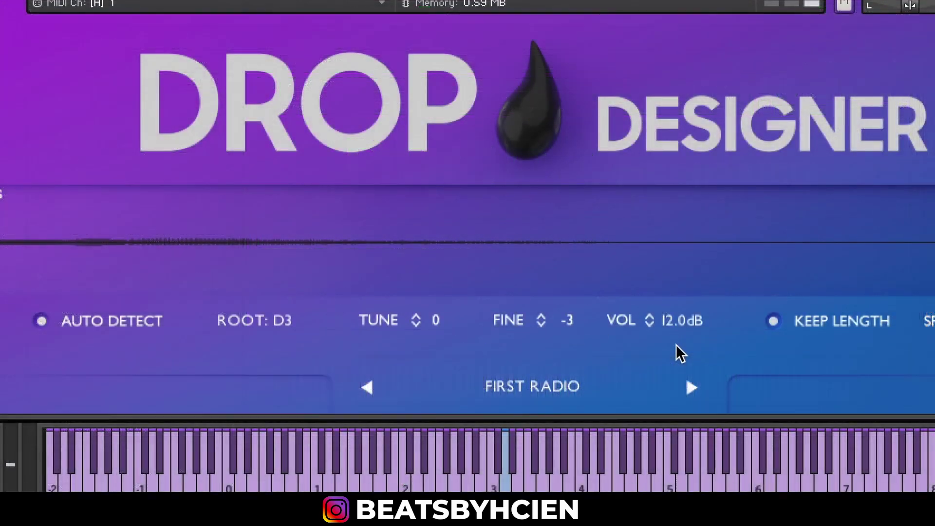
{"action": "left_click", "coordinate": [690, 384]}
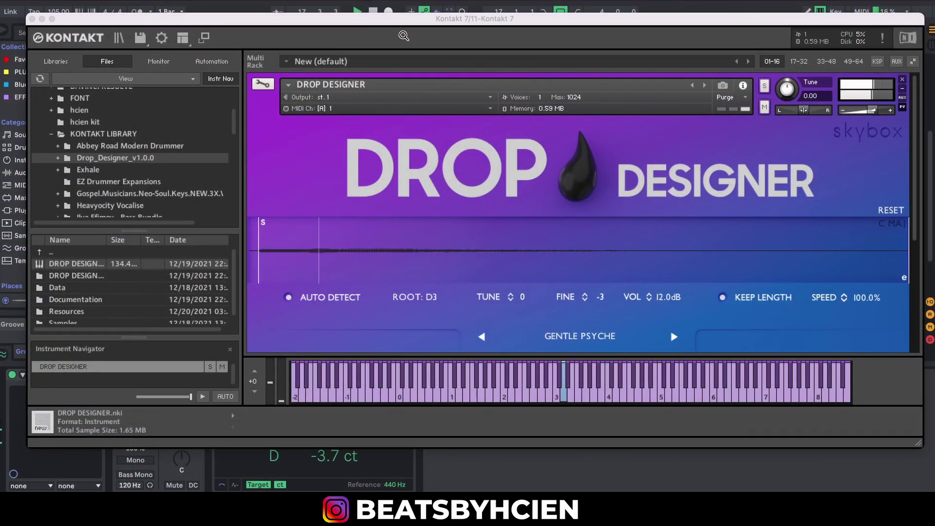
{"action": "left_click", "coordinate": [374, 15]}
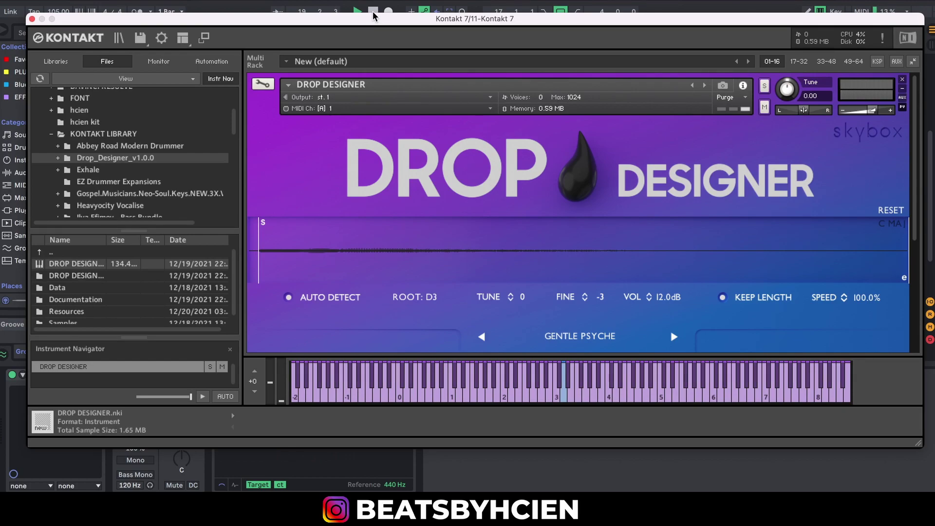
{"action": "left_click", "coordinate": [373, 11]}
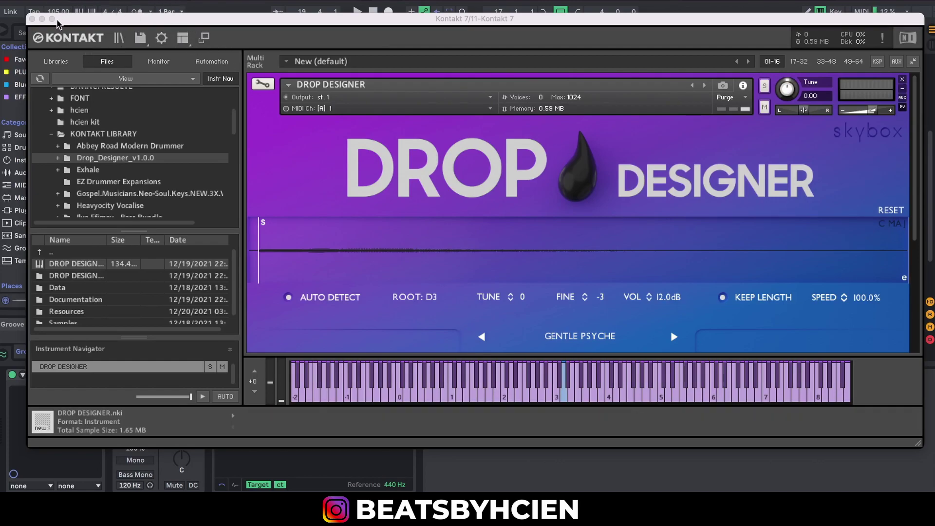
Step: Close Drop Designer, hide the device view, and solo track 12's Vital part
{"action": "left_click", "coordinate": [32, 19]}
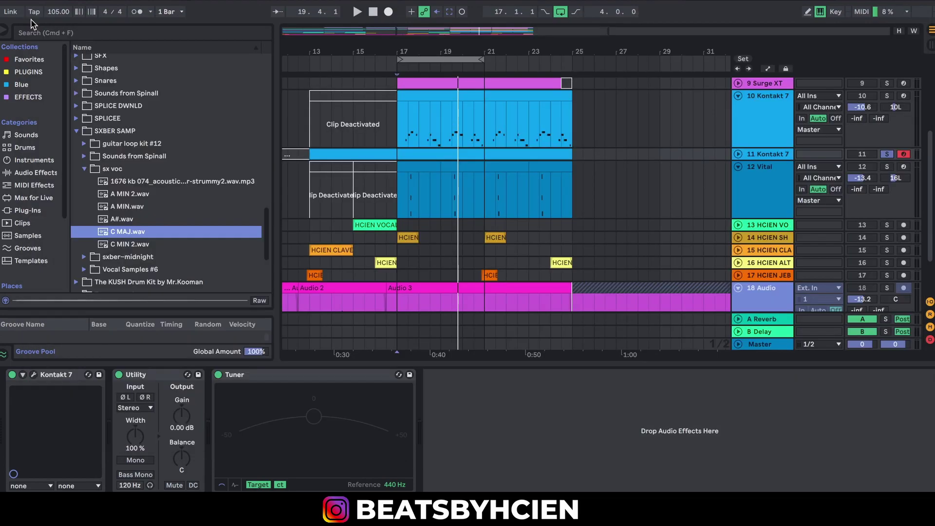
{"action": "scroll", "coordinate": [793, 277], "scroll_direction": "up", "scroll_amount": 3}
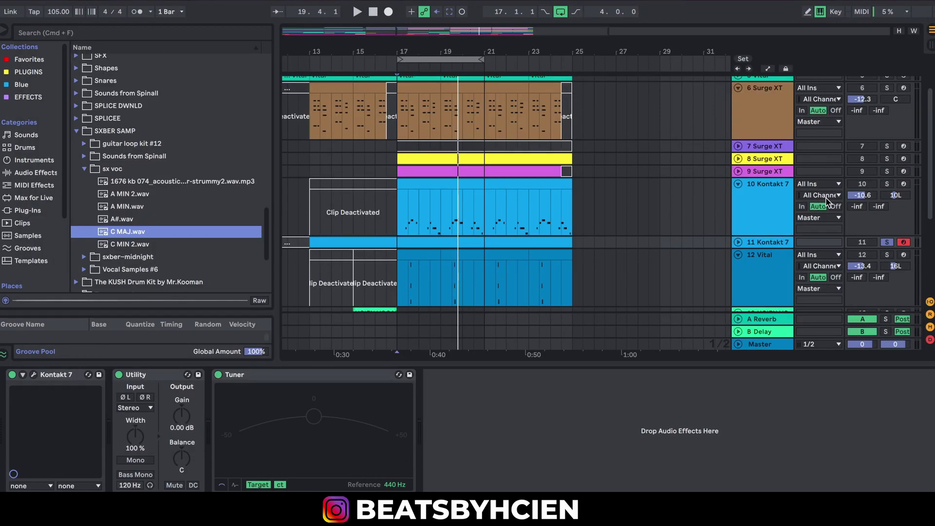
{"action": "double_click", "coordinate": [794, 363]}
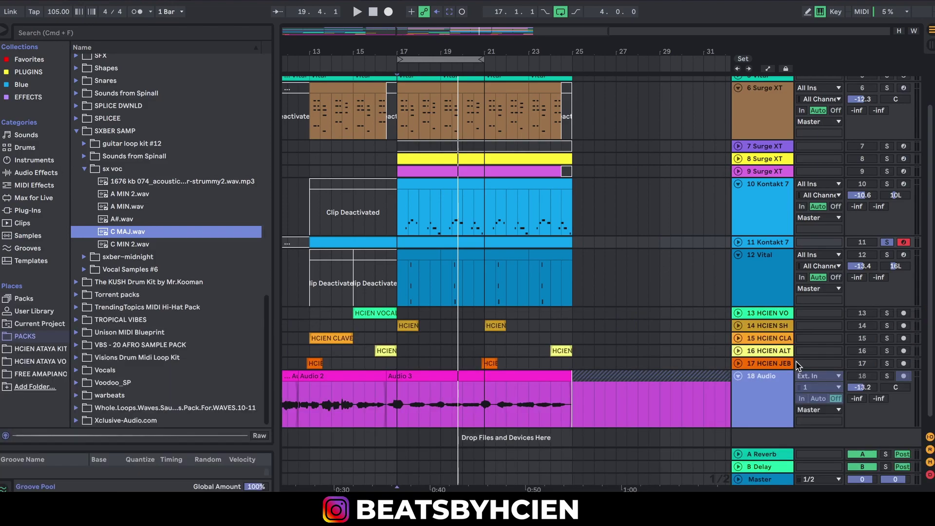
{"action": "left_click", "coordinate": [891, 254]}
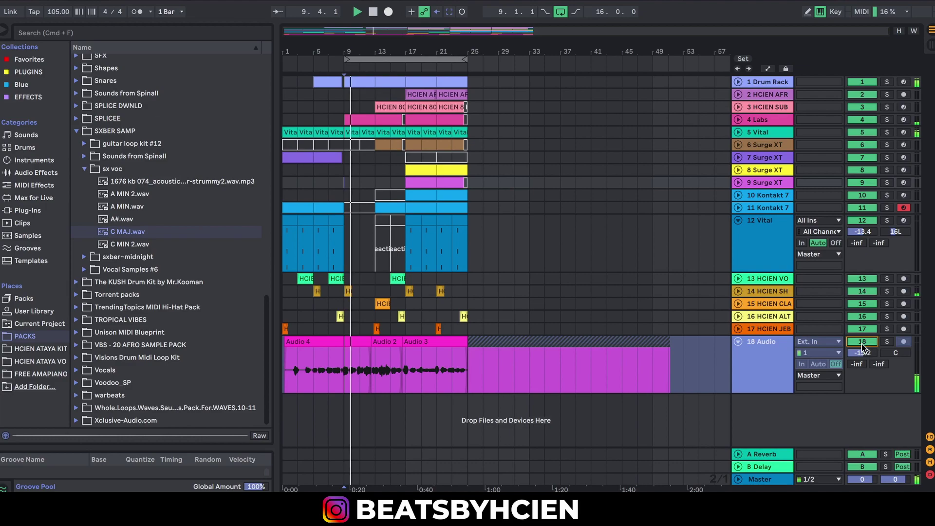
Step: Lower track 18 Audio to -13.2 dB and switch it off and back on
{"action": "left_click_drag", "start_coordinate": [862, 352], "coordinate": [862, 360]}
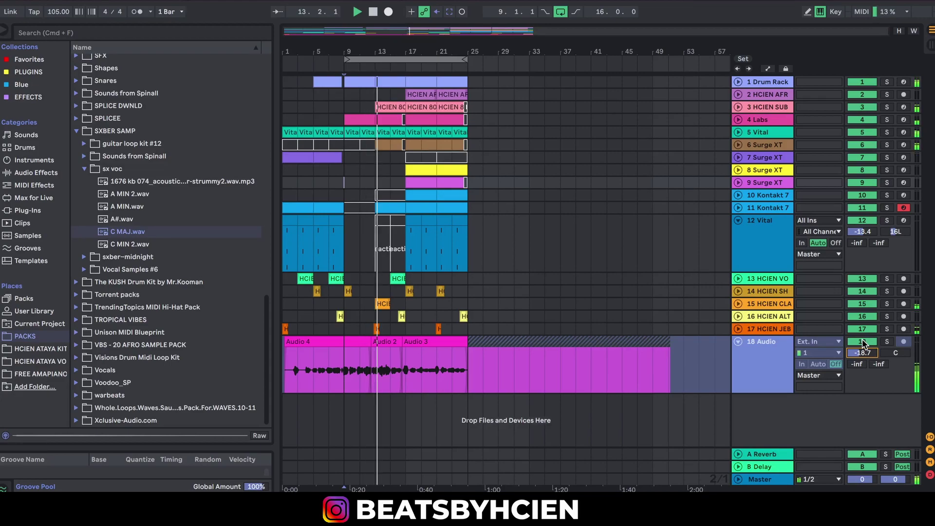
{"action": "left_click", "coordinate": [861, 341]}
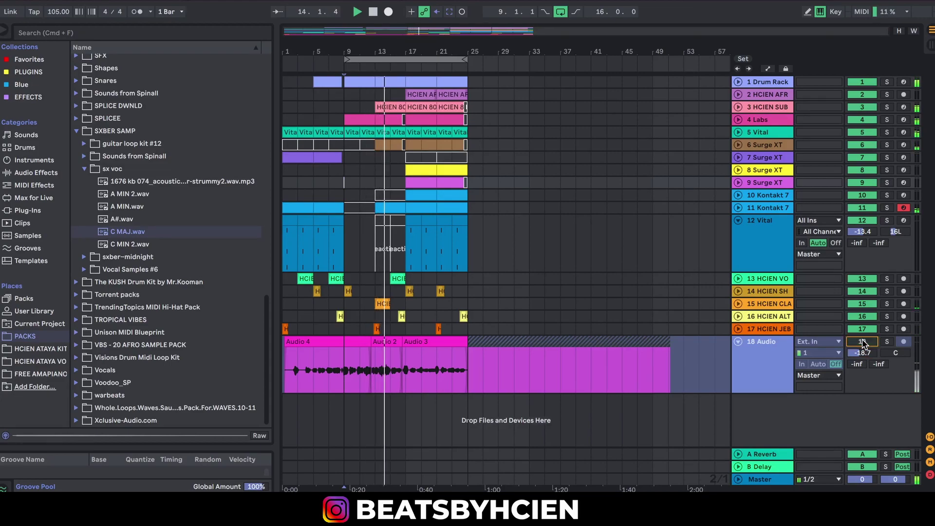
{"action": "left_click", "coordinate": [861, 341]}
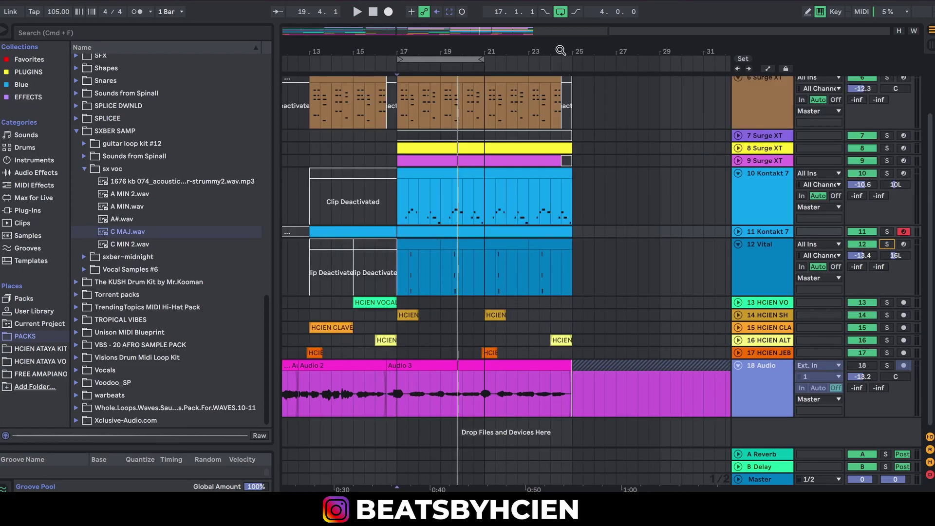
Step: Zoom out, start the loop at bar 9, and fold the track 6 and 10 lanes
{"action": "left_click_drag", "start_coordinate": [560, 50], "coordinate": [560, 34]}
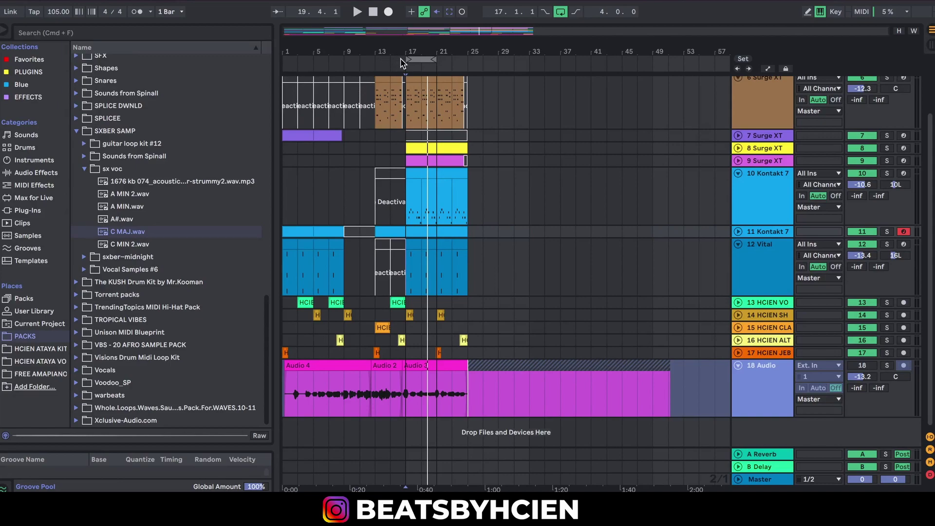
{"action": "left_click_drag", "start_coordinate": [407, 59], "coordinate": [348, 74]}
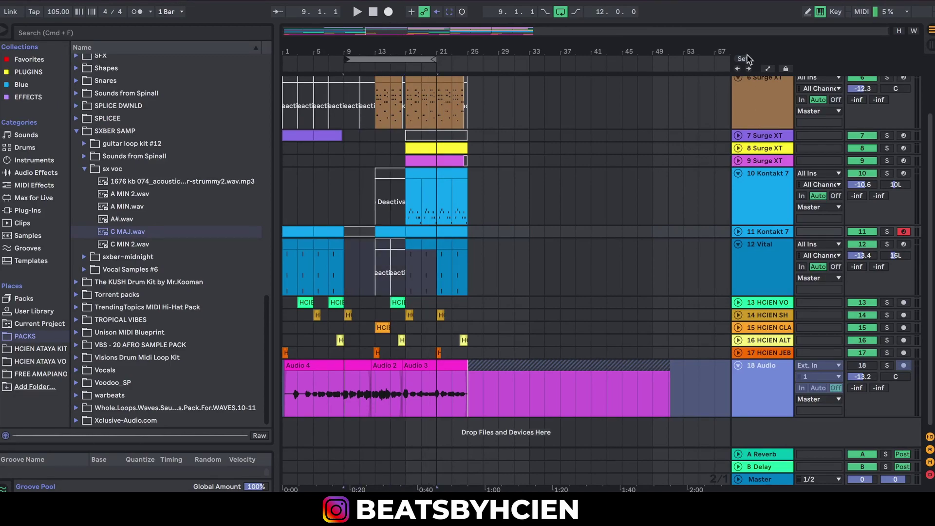
{"action": "left_click", "coordinate": [737, 78]}
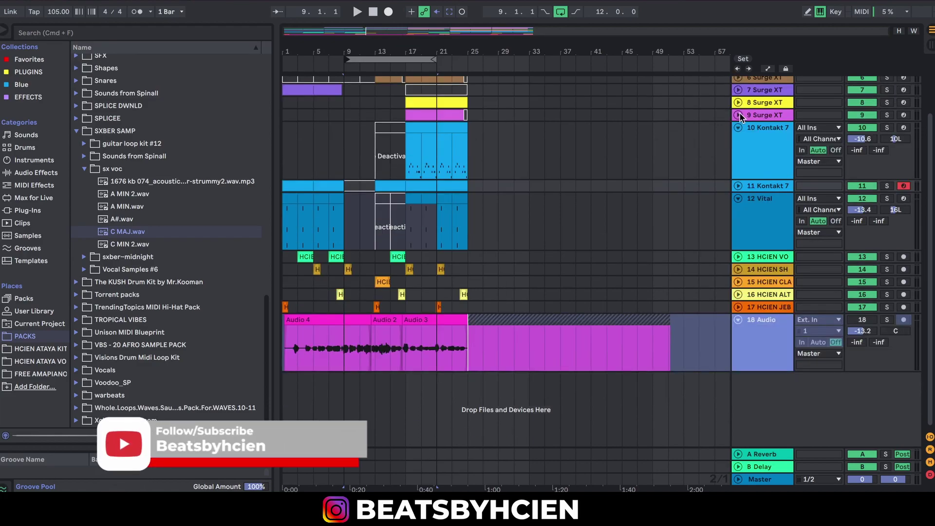
{"action": "left_click", "coordinate": [738, 128]}
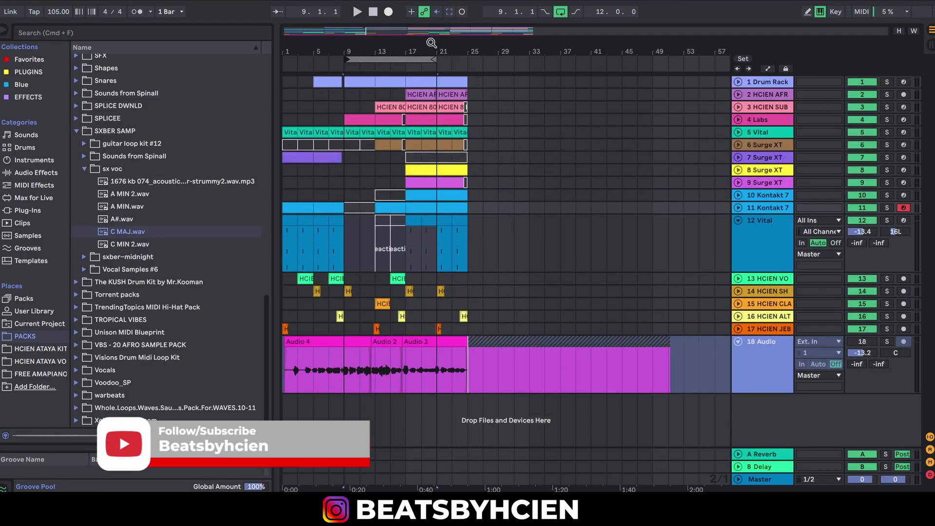
Step: Extend the loop end to bar 25, select track 9, and reactivate track 18 Audio
{"action": "left_click_drag", "start_coordinate": [434, 61], "coordinate": [466, 82]}
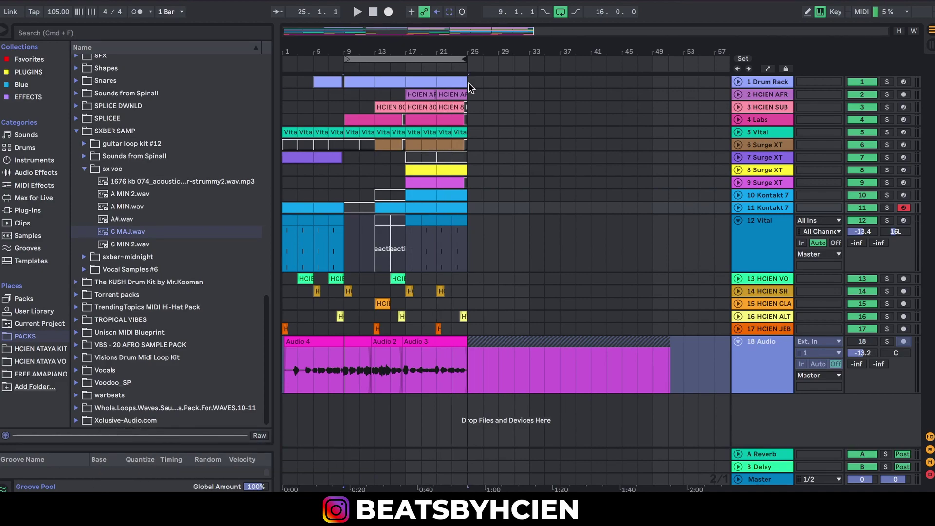
{"action": "left_click", "coordinate": [349, 181]}
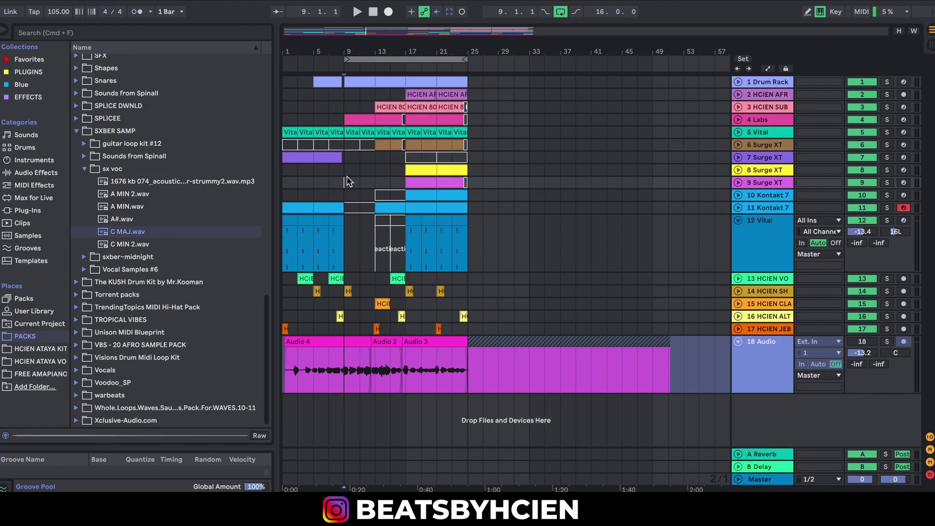
{"action": "left_click", "coordinate": [852, 343]}
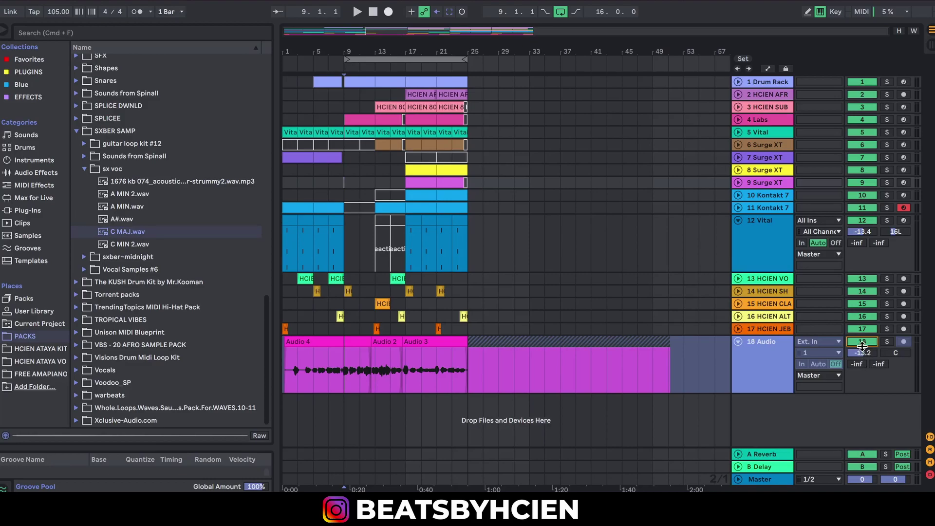